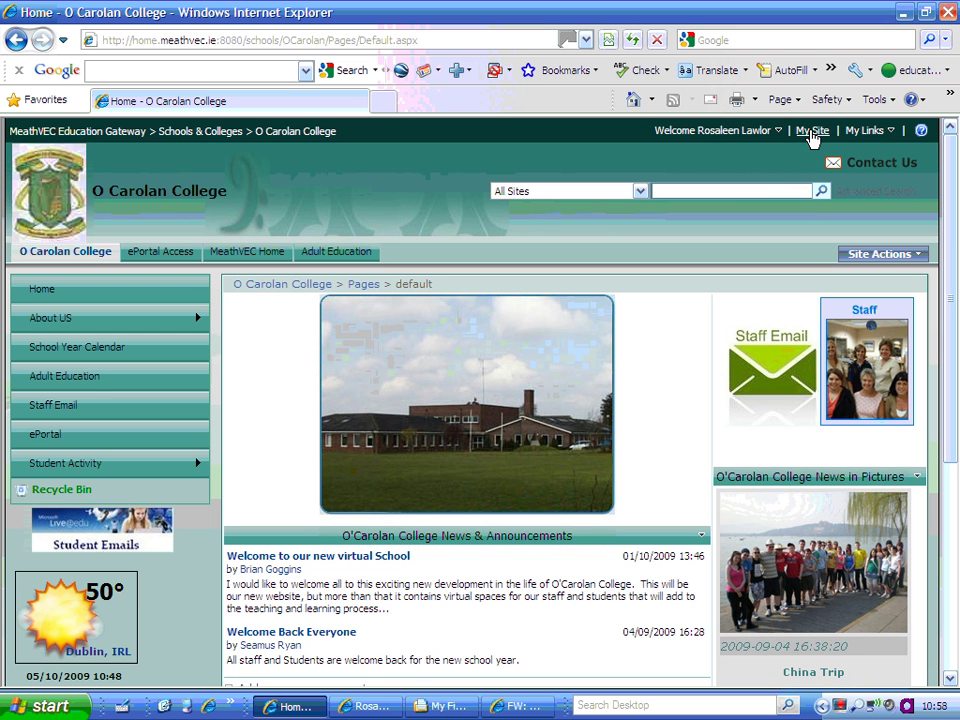
Step: Go to My Site and open the personal profile details for editing from the getting-started list
click(812, 136)
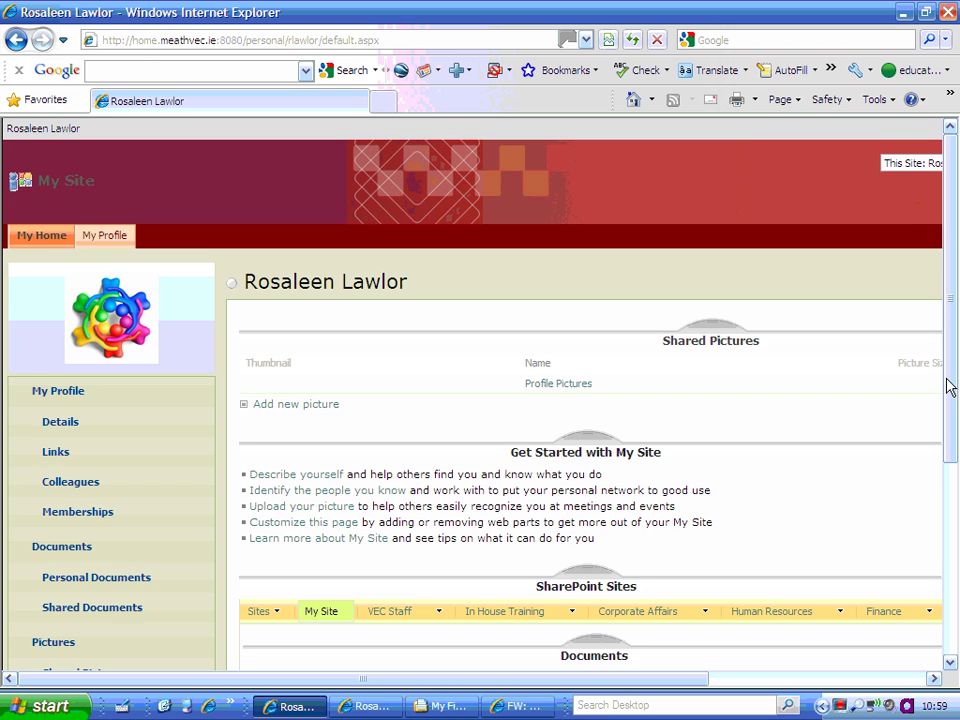
scroll(950, 388, down, 2)
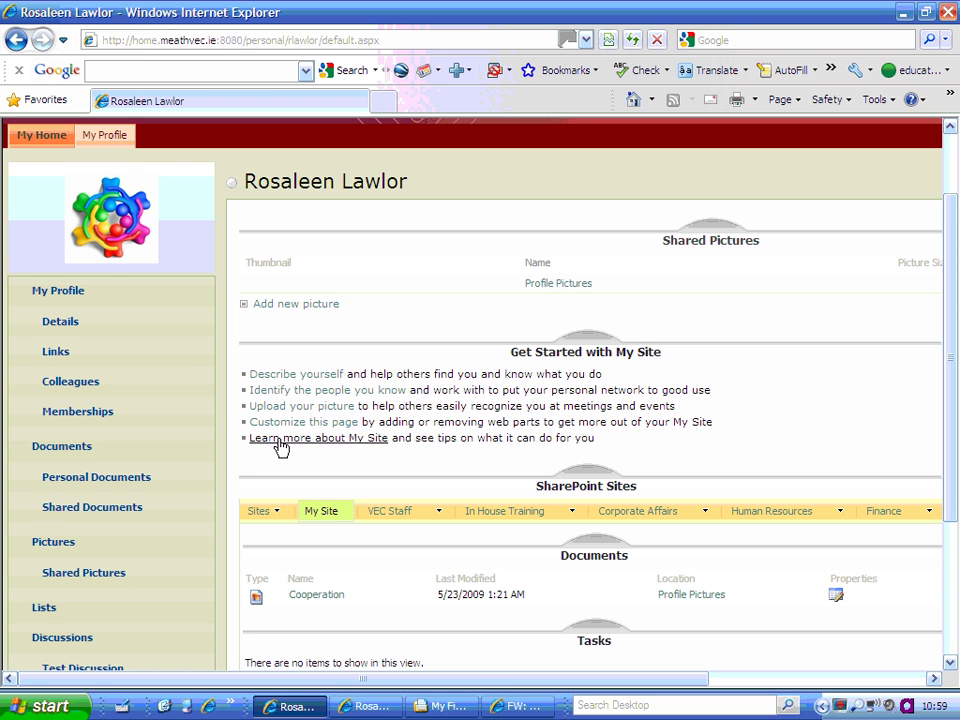
click(280, 380)
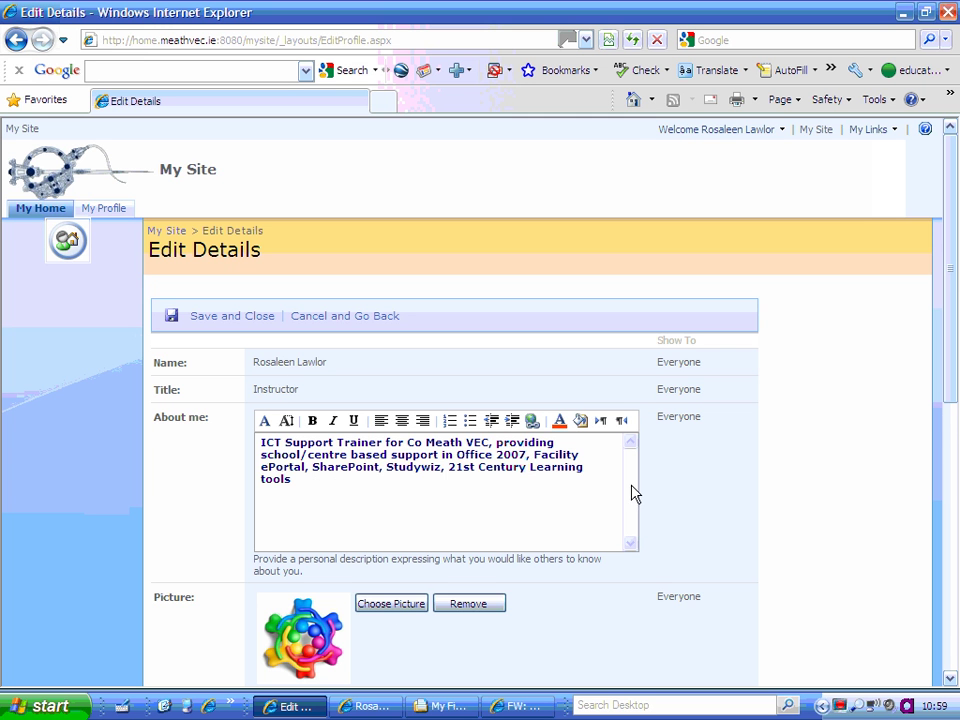
Step: Review the Edit Details form from the About me text down to the contact fields, and save and close it
click(953, 449)
drag(953, 449, 928, 649)
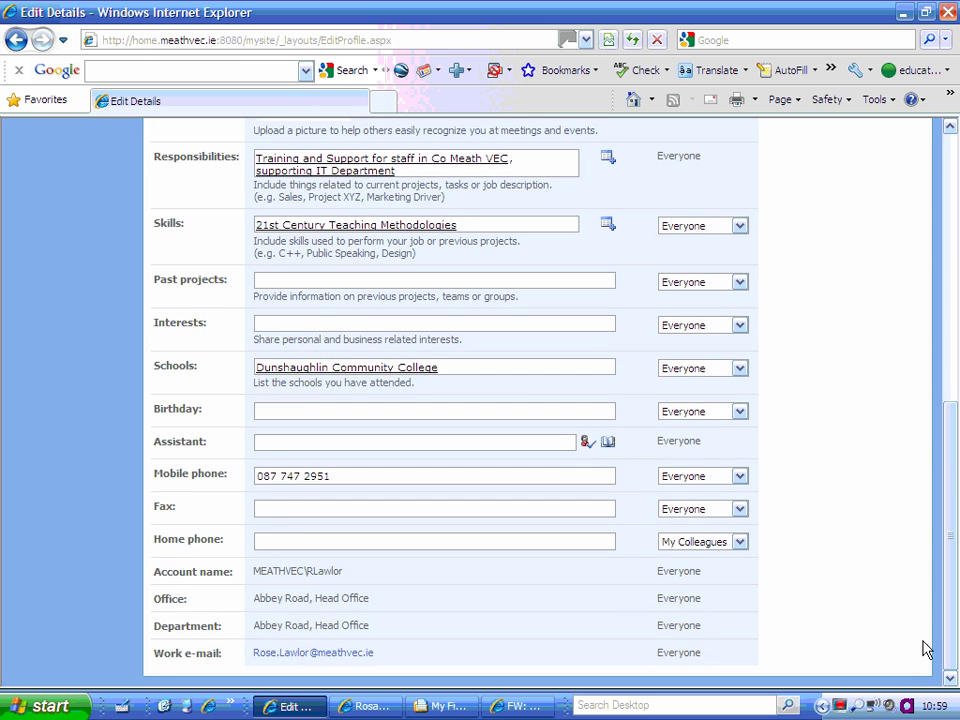
drag(957, 303, 814, 169)
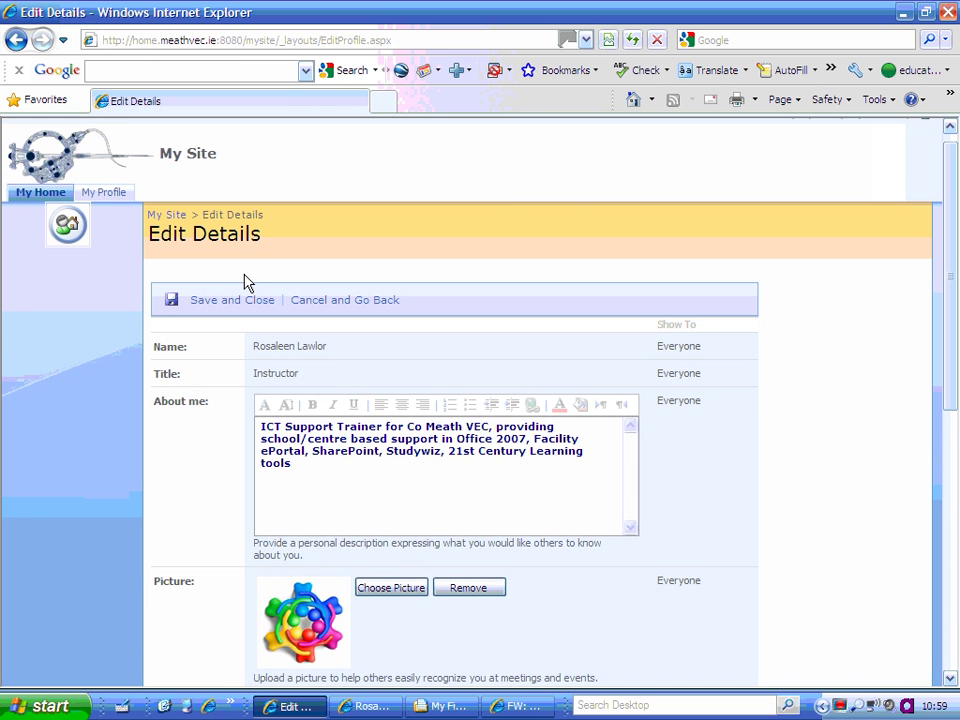
click(230, 304)
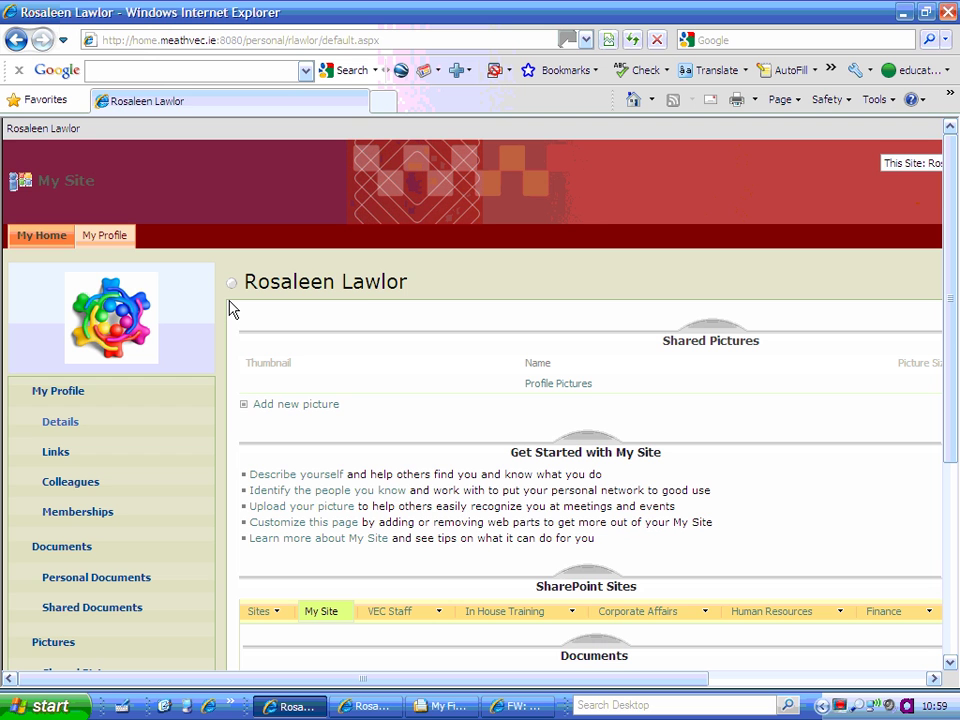
Step: View the My Profile page as others see it, switching between it and My Home
click(109, 240)
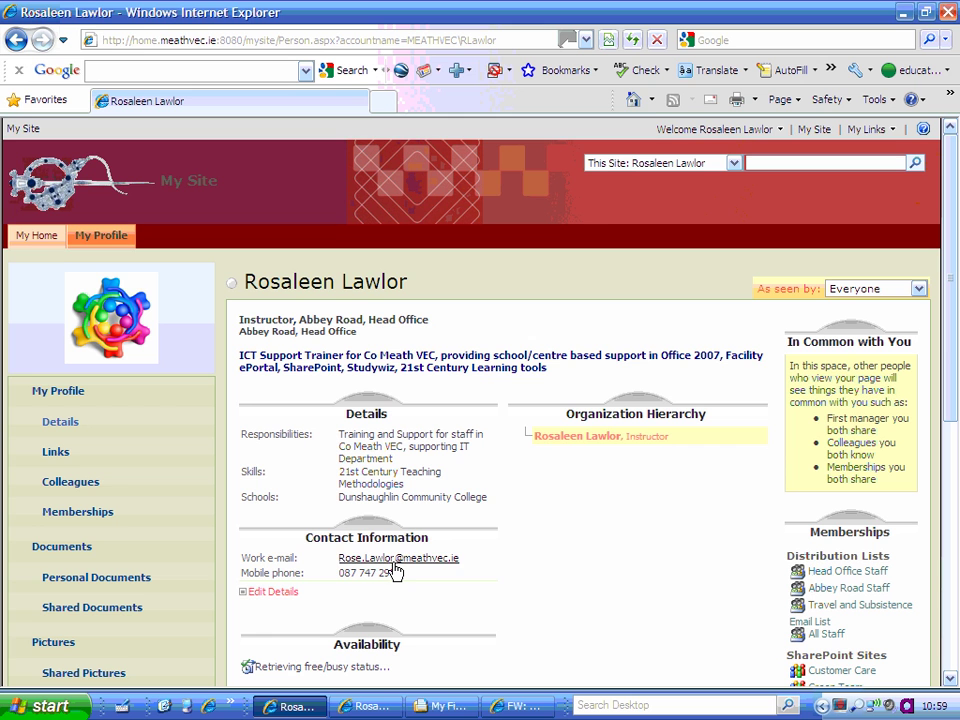
click(42, 240)
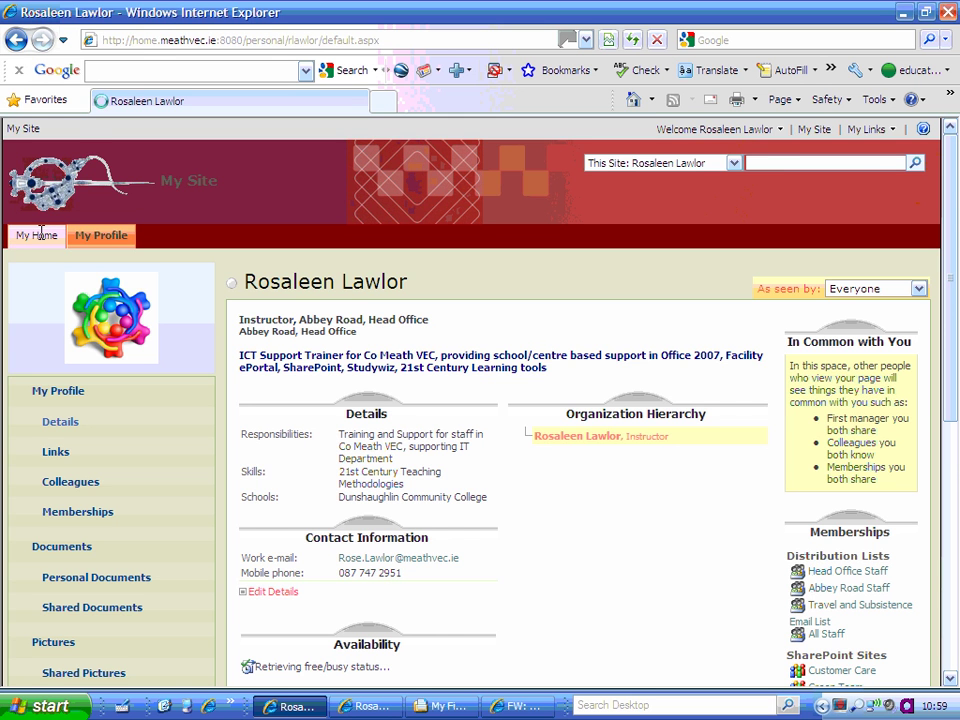
click(103, 241)
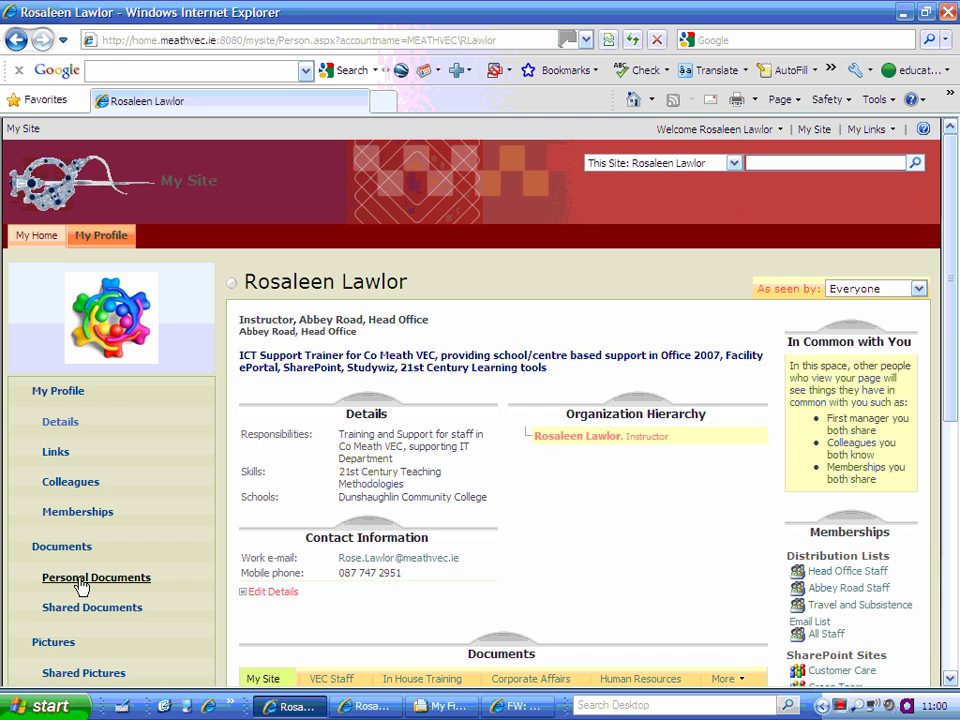
Step: Create a new folder named Business in the Personal Documents library
click(80, 578)
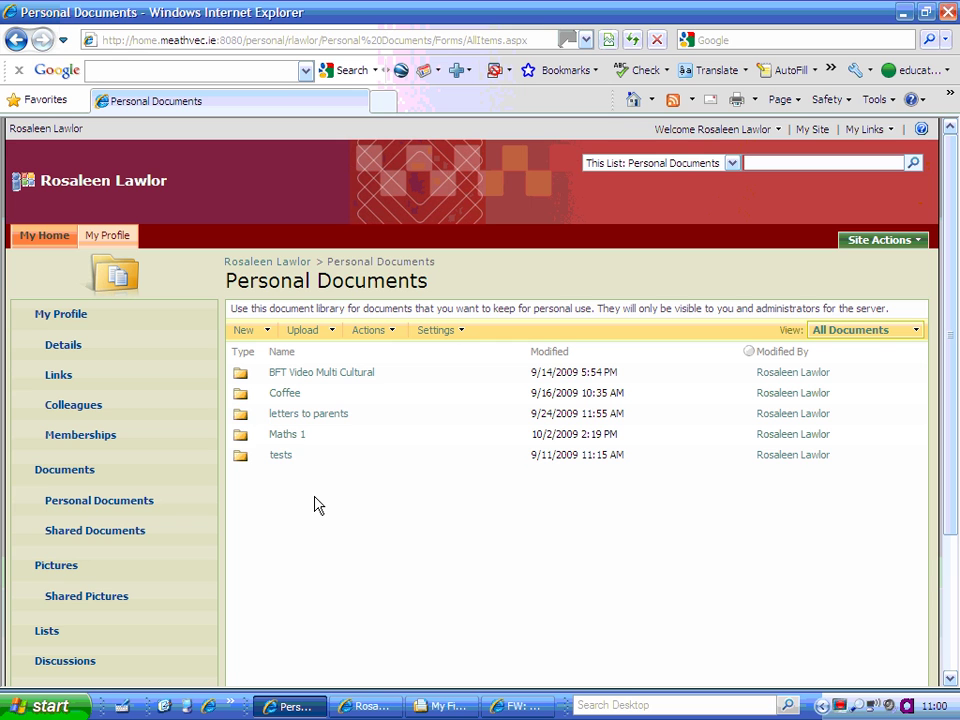
click(269, 334)
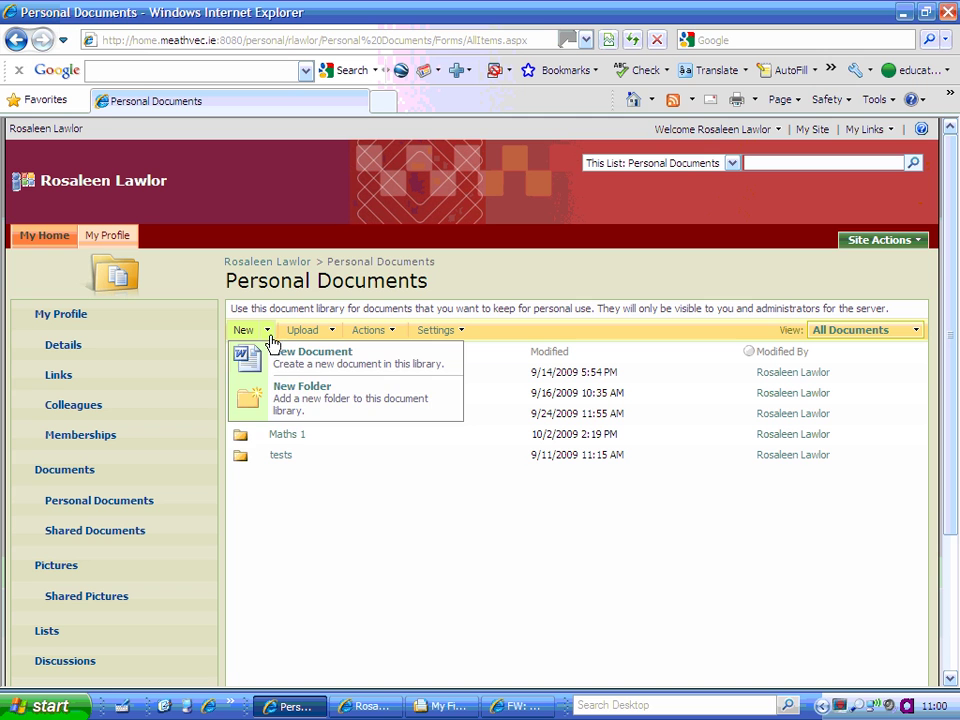
click(274, 403)
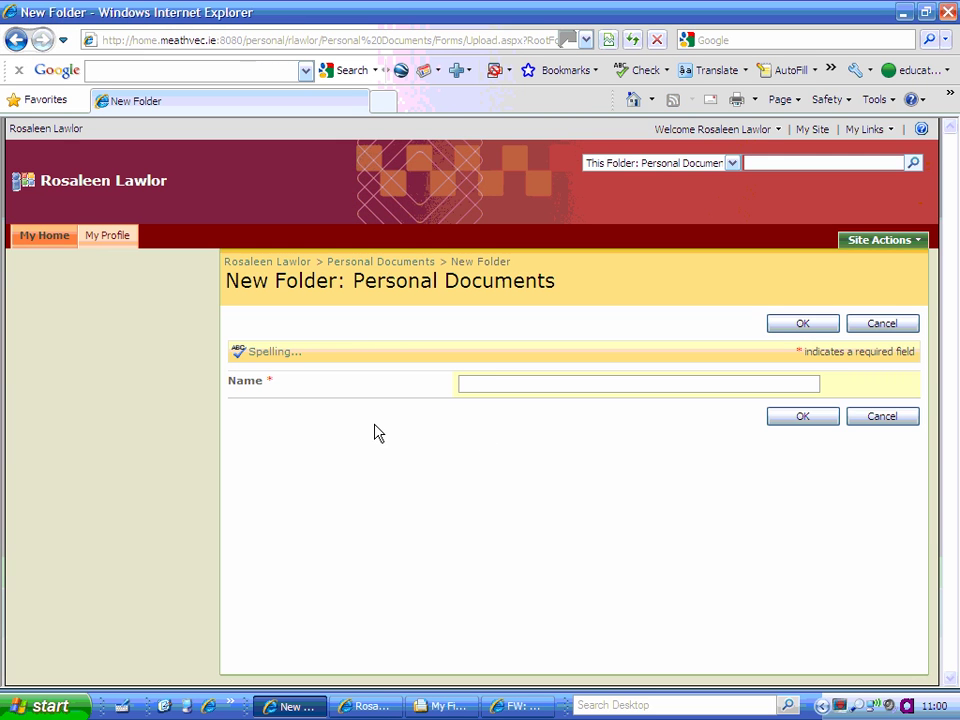
click(484, 383)
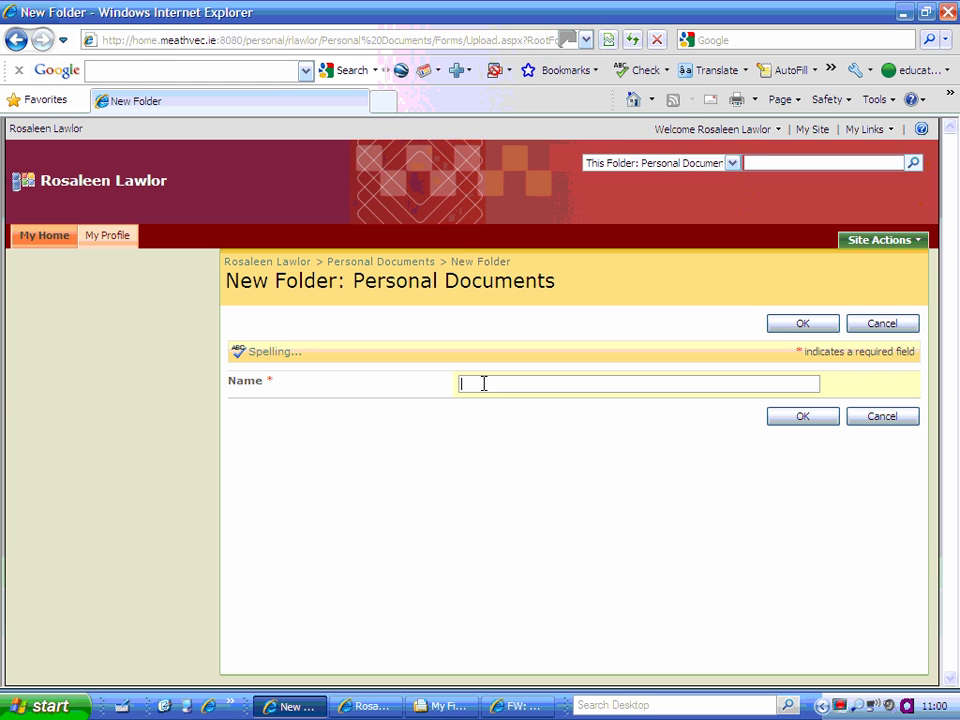
text(Business)
click(791, 422)
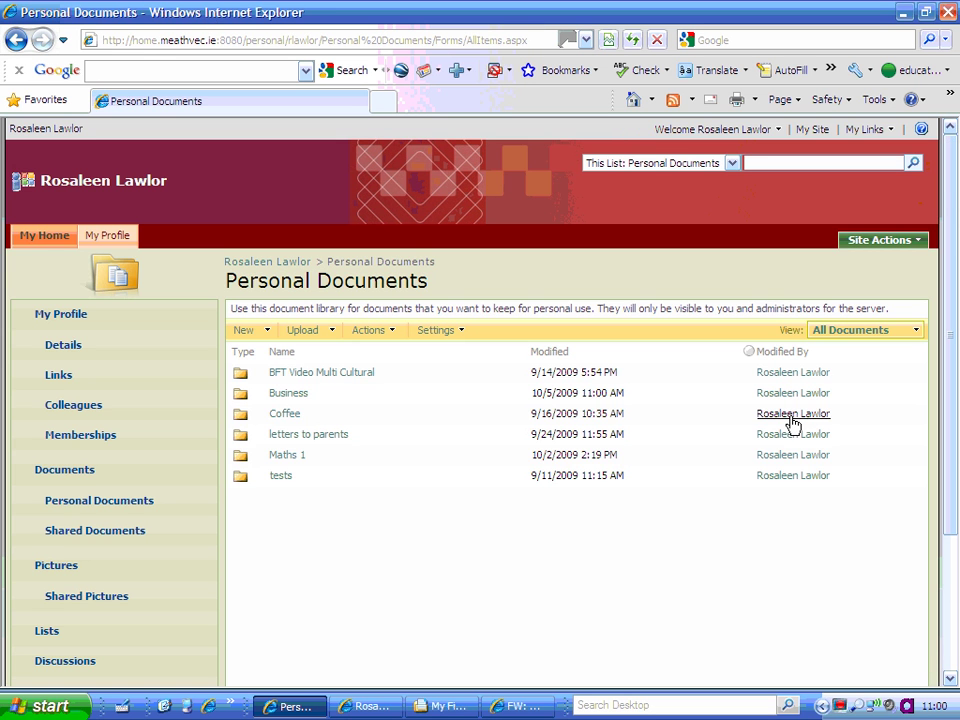
Step: Open the Business folder and start an upload of multiple documents into it
mouse_move(272, 396)
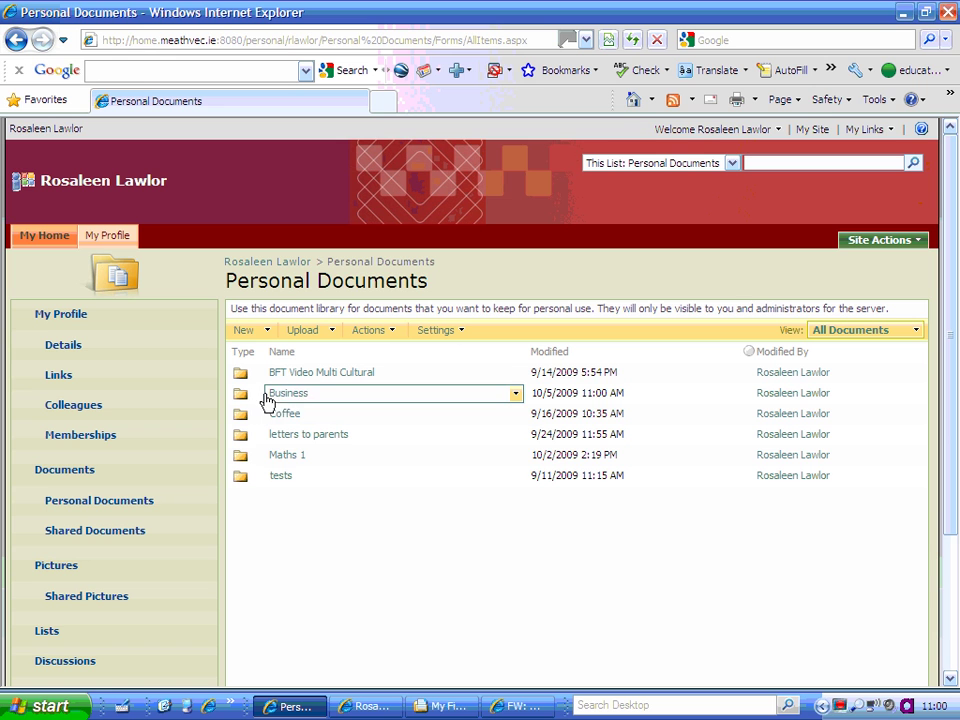
click(241, 401)
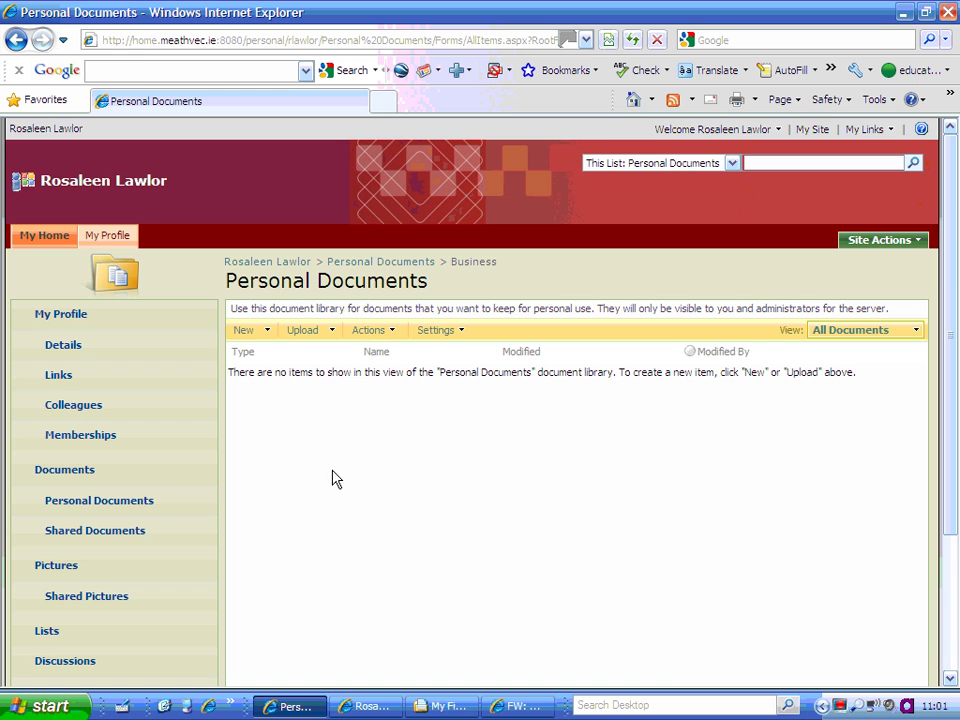
click(337, 338)
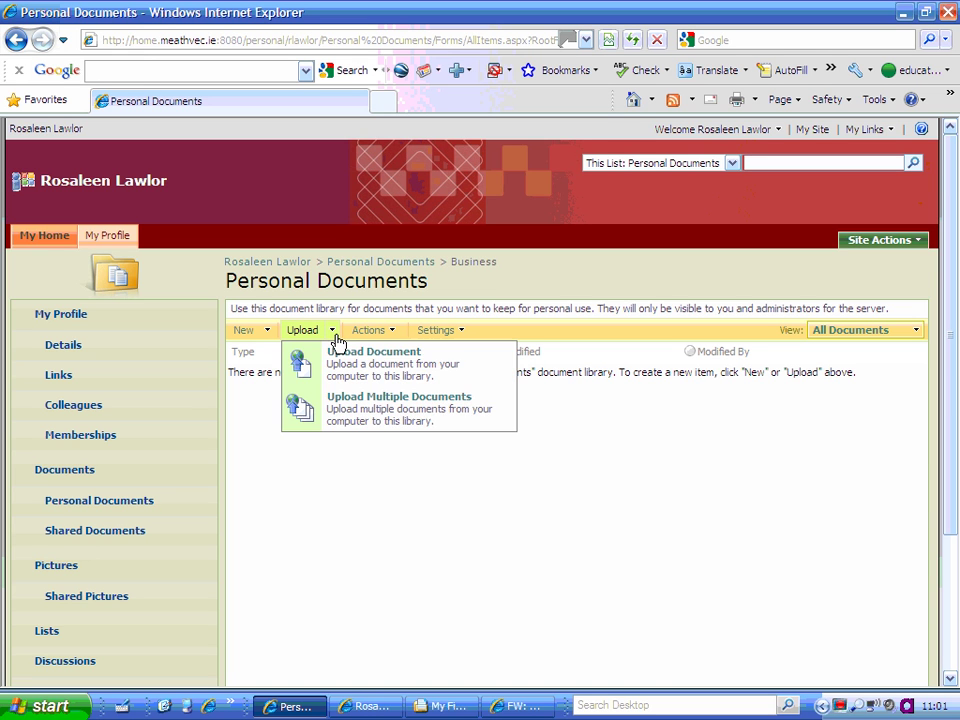
click(335, 413)
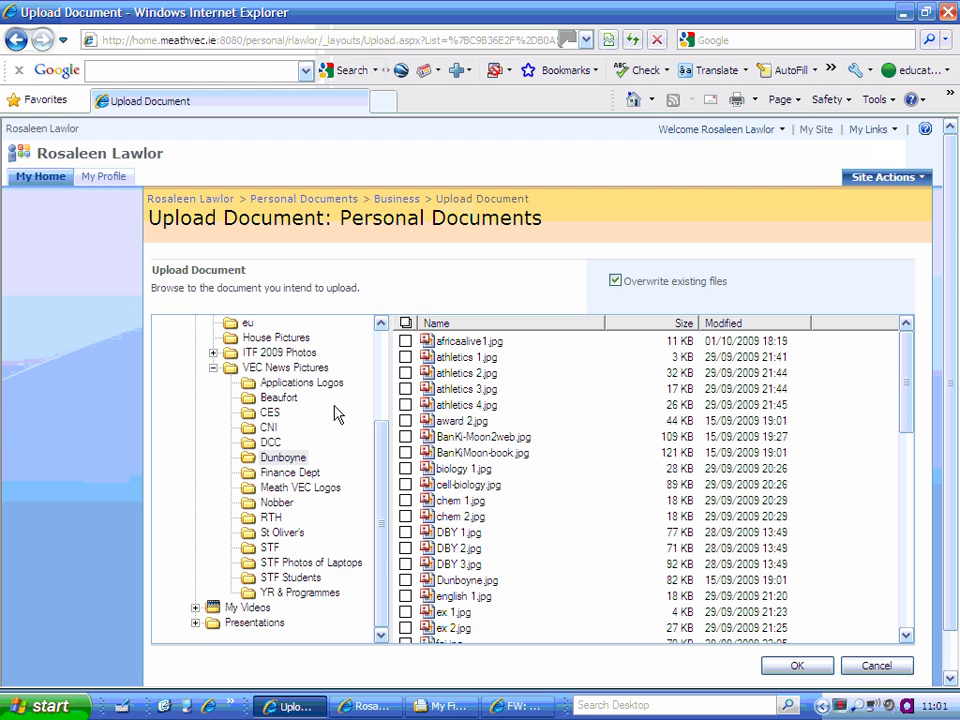
Step: Browse the computer's folder tree to the Book Rental folder under Documents in My Files
drag(381, 450, 385, 365)
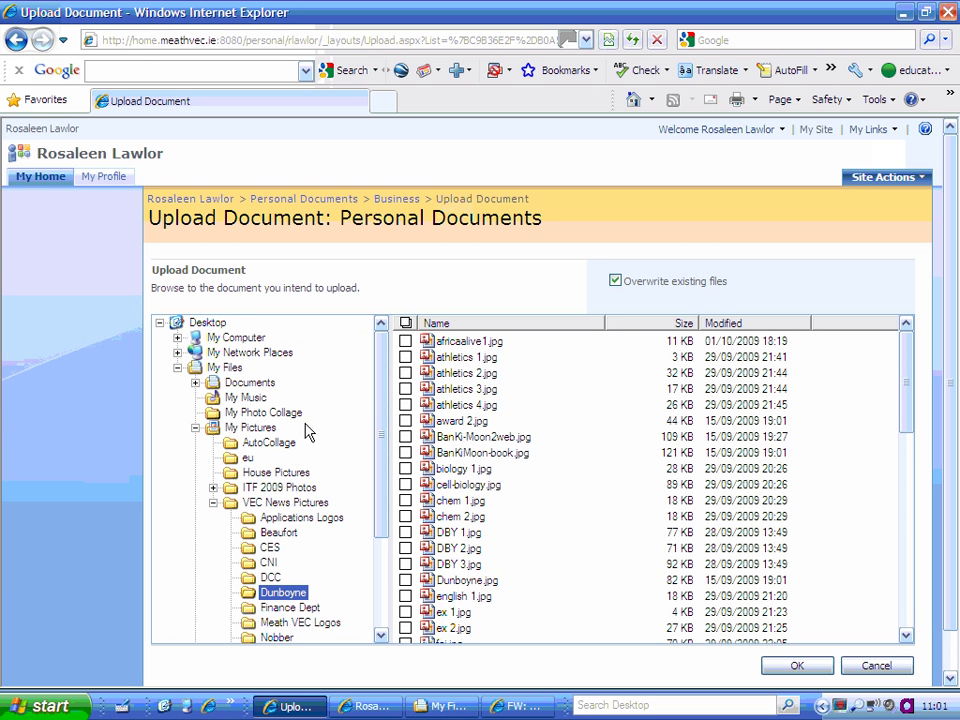
click(195, 384)
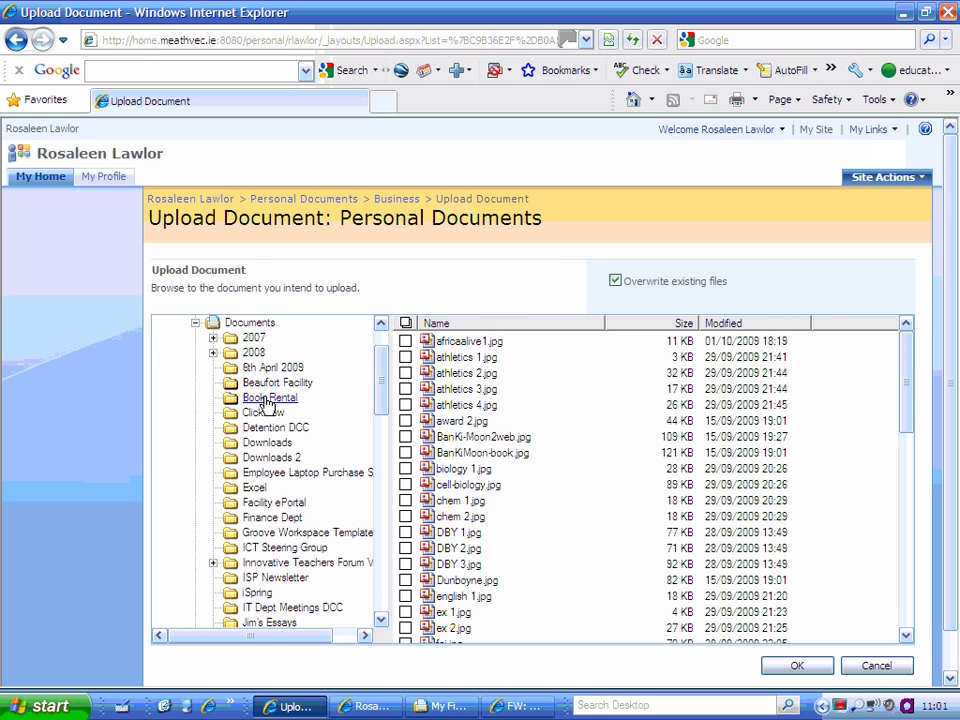
click(264, 397)
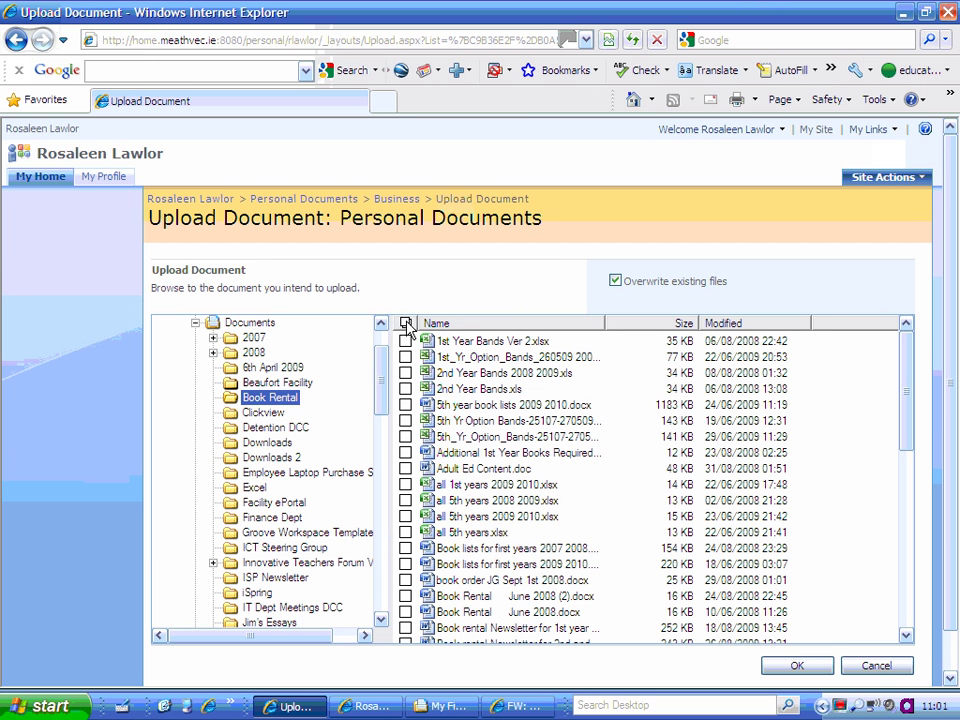
Step: Select only 1st Year Bands Ver 2.xlsx and the 1st_Yr_Option_Bands_260509 workbook, and upload both to the Business folder
click(406, 323)
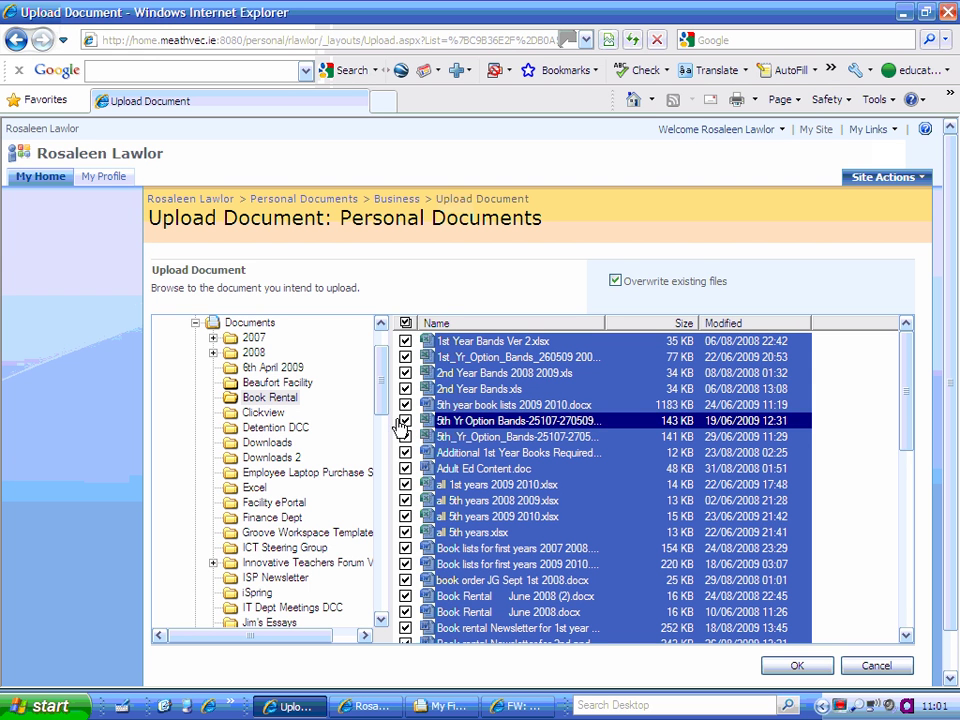
click(406, 323)
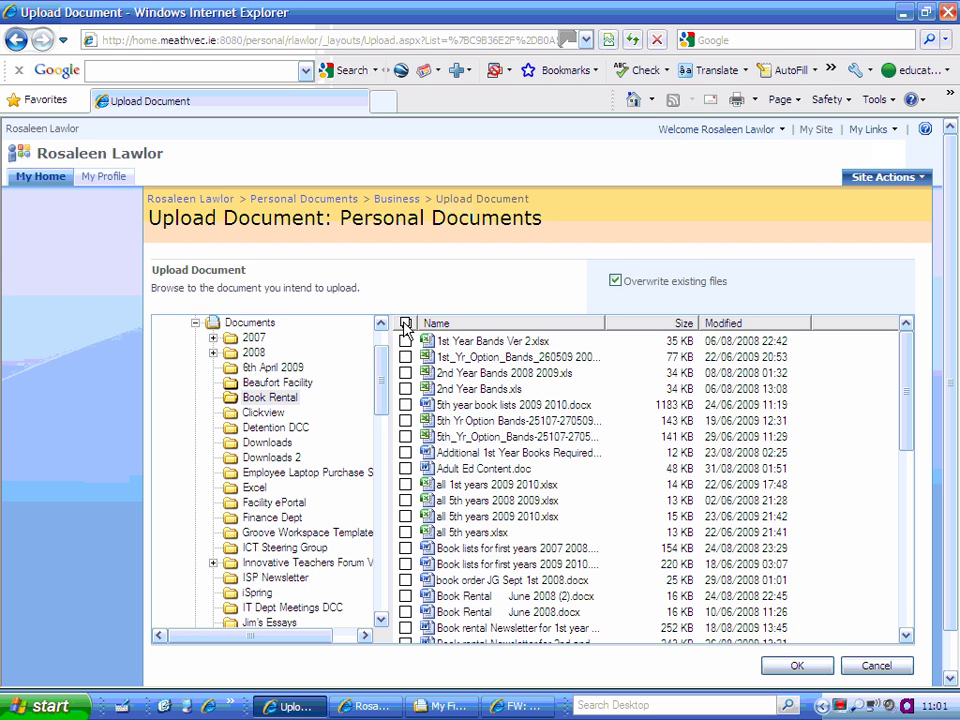
click(405, 341)
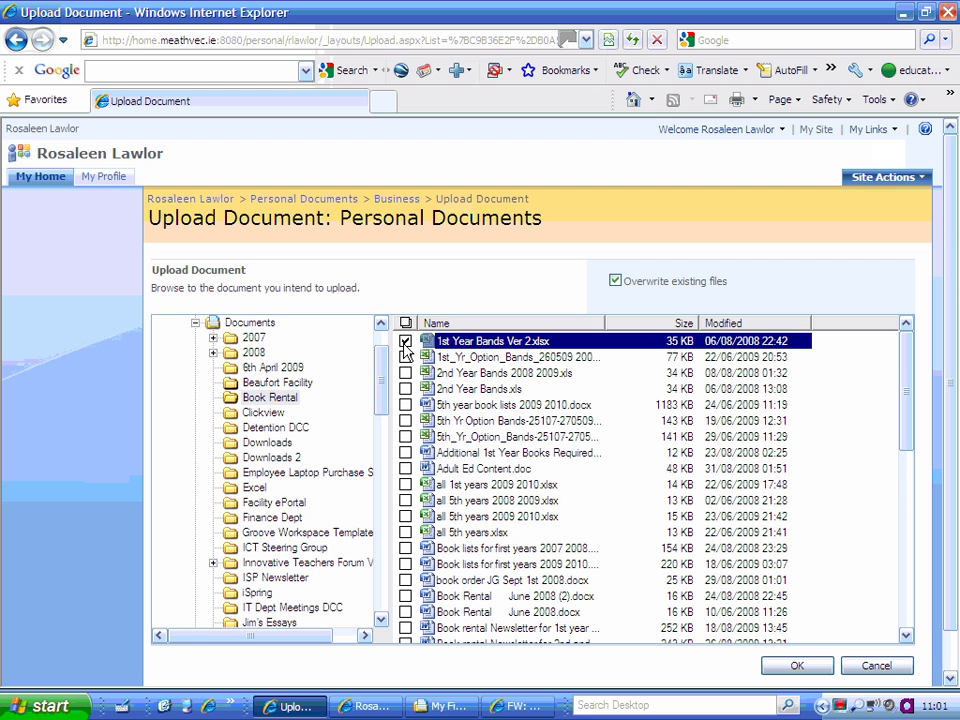
click(405, 357)
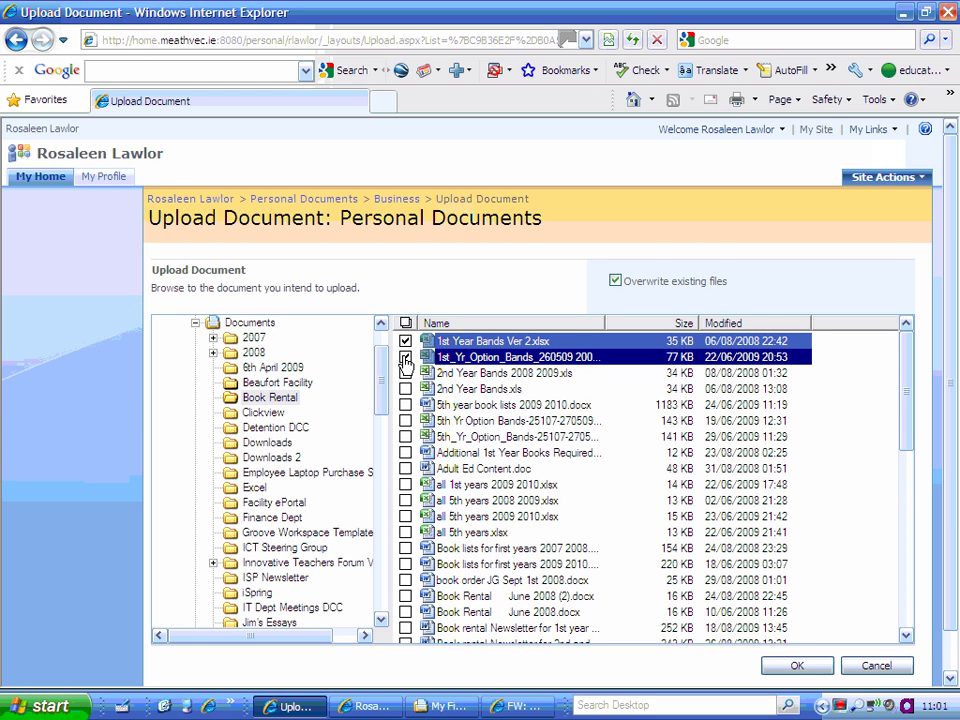
click(800, 666)
click(445, 415)
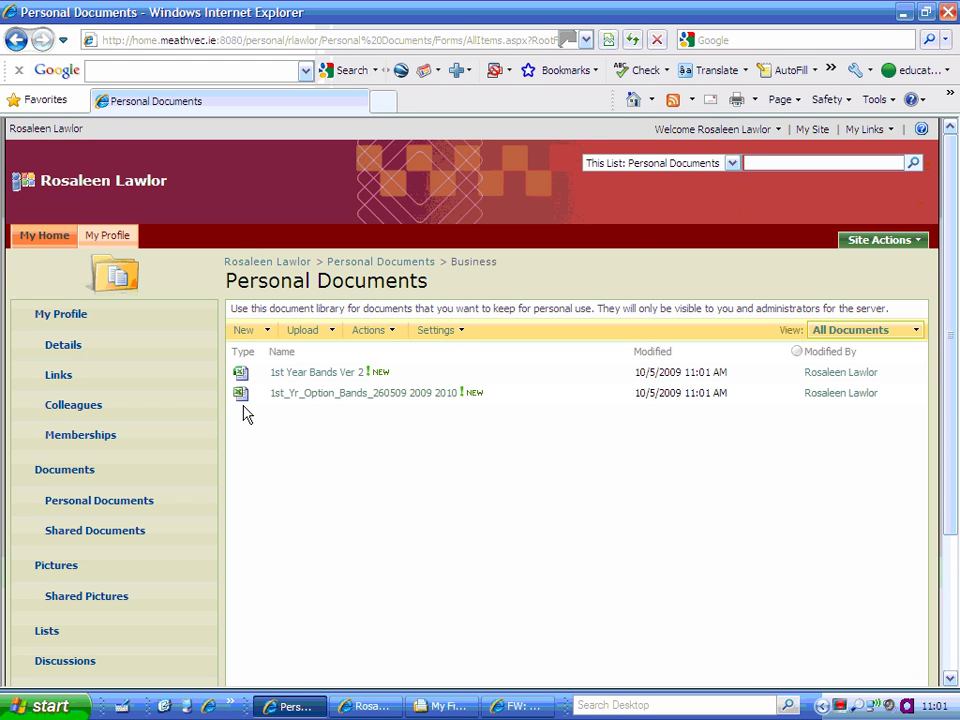
Step: Open the uploaded 1st Year Bands Ver 2 workbook as read-only in Excel, accepting the saved server sign-in
click(240, 376)
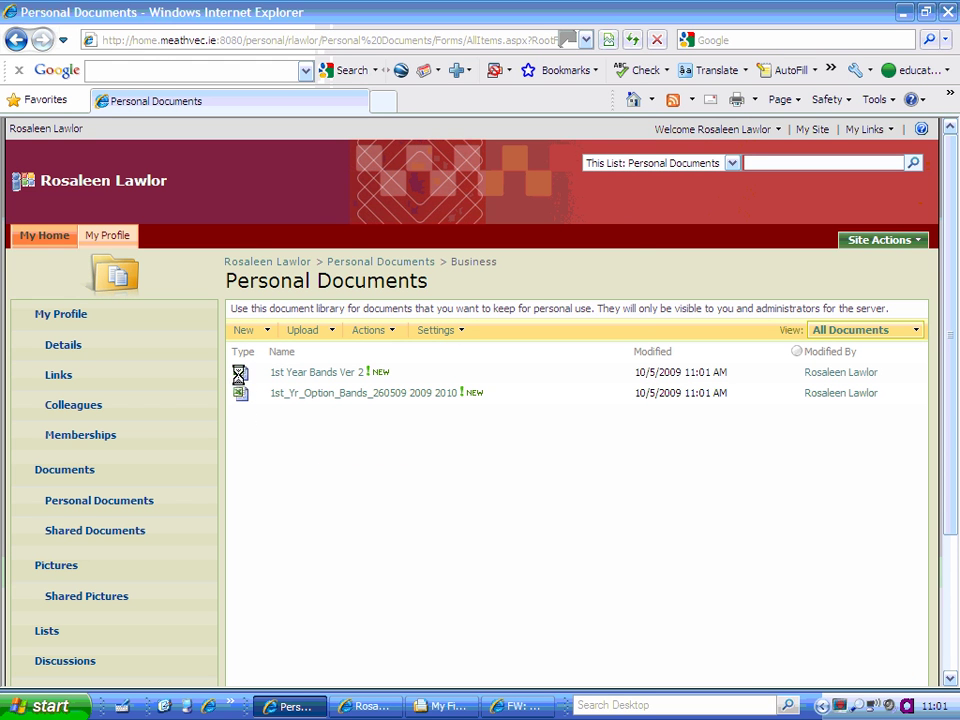
click(411, 397)
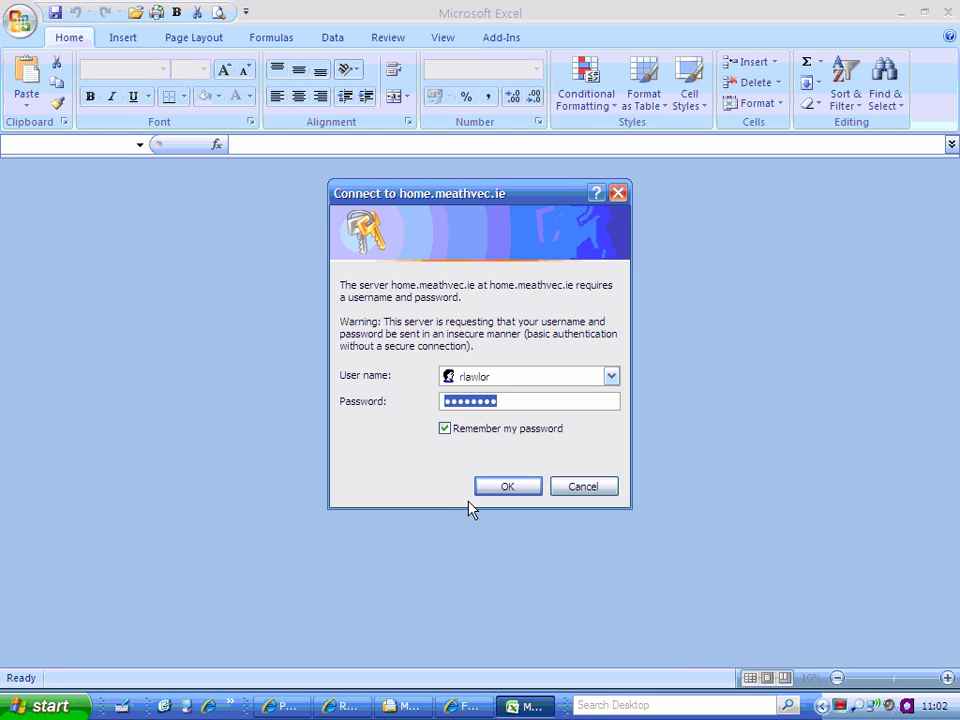
click(505, 488)
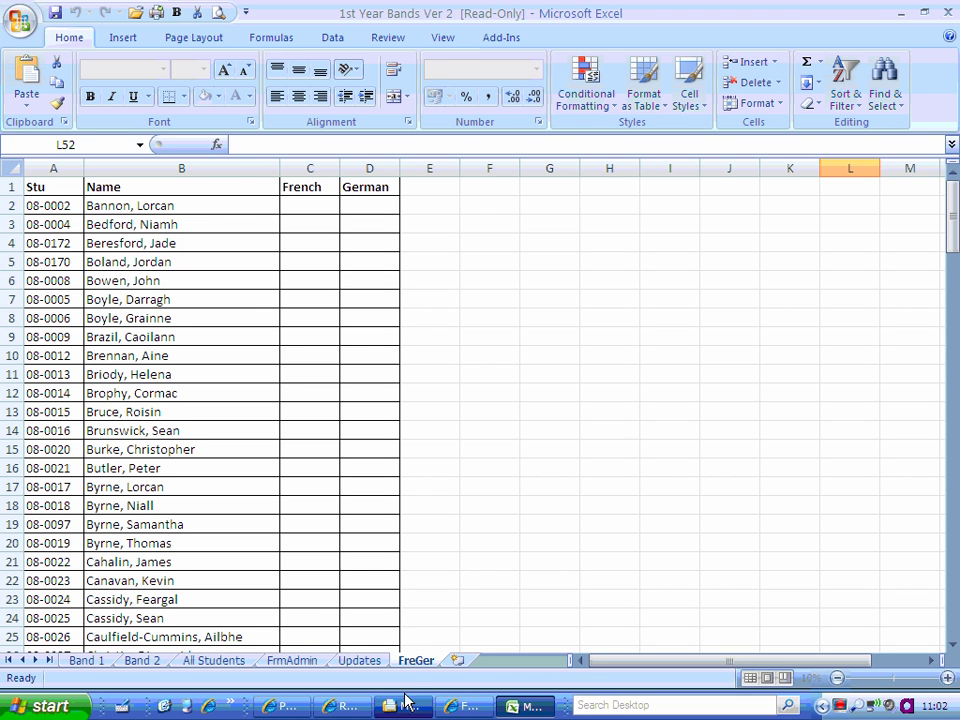
Step: Switch back to the Personal Documents window in Internet Explorer and reopen the Business folder by way of the personal site home
click(403, 708)
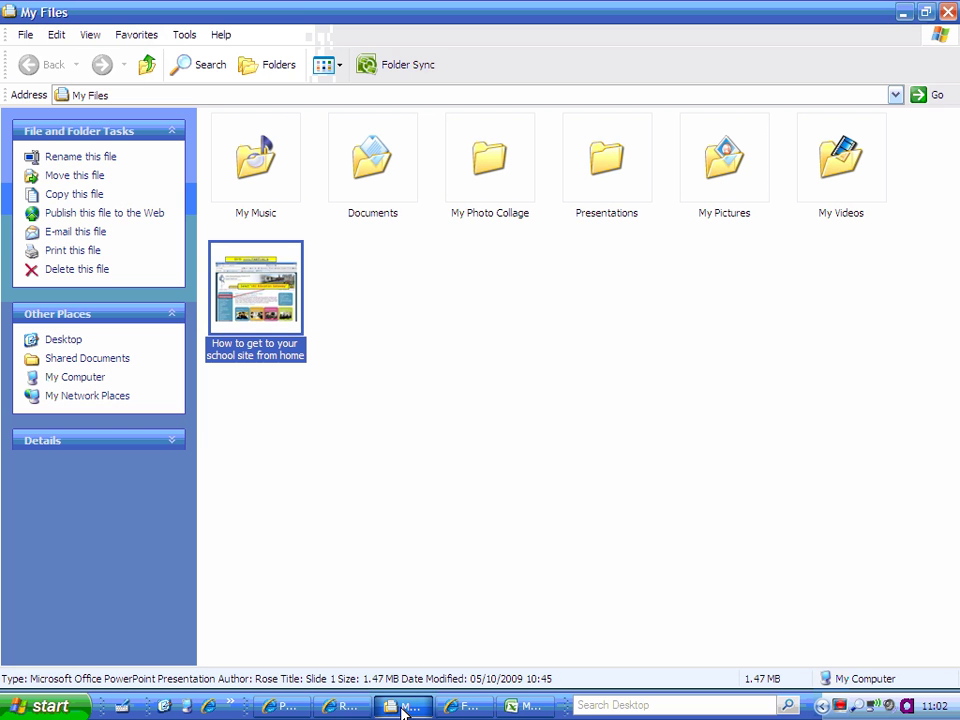
click(337, 706)
click(286, 707)
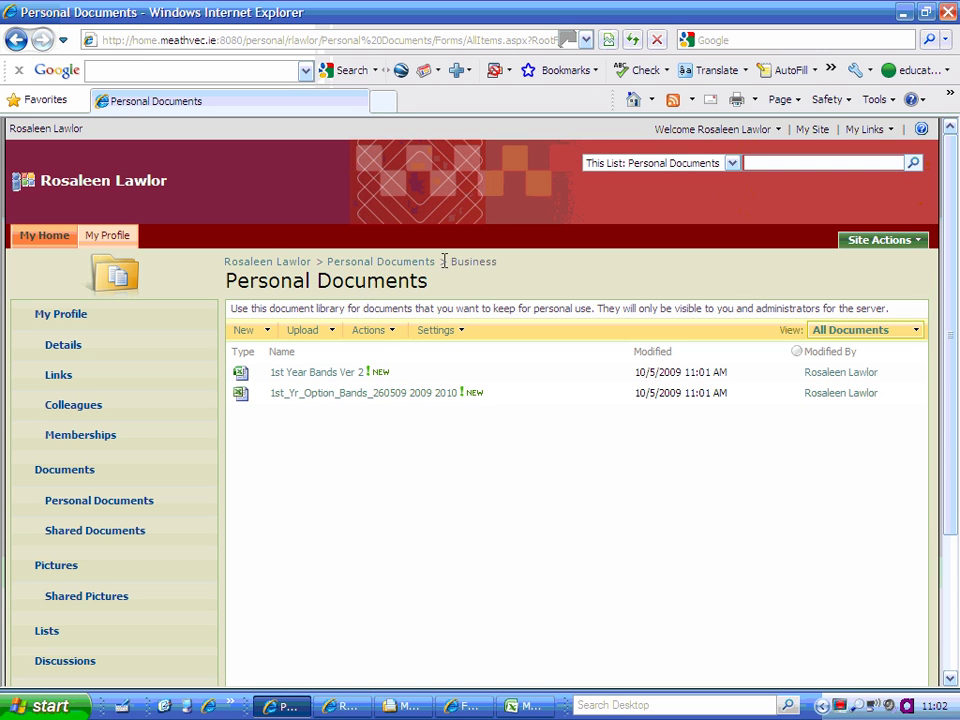
click(259, 266)
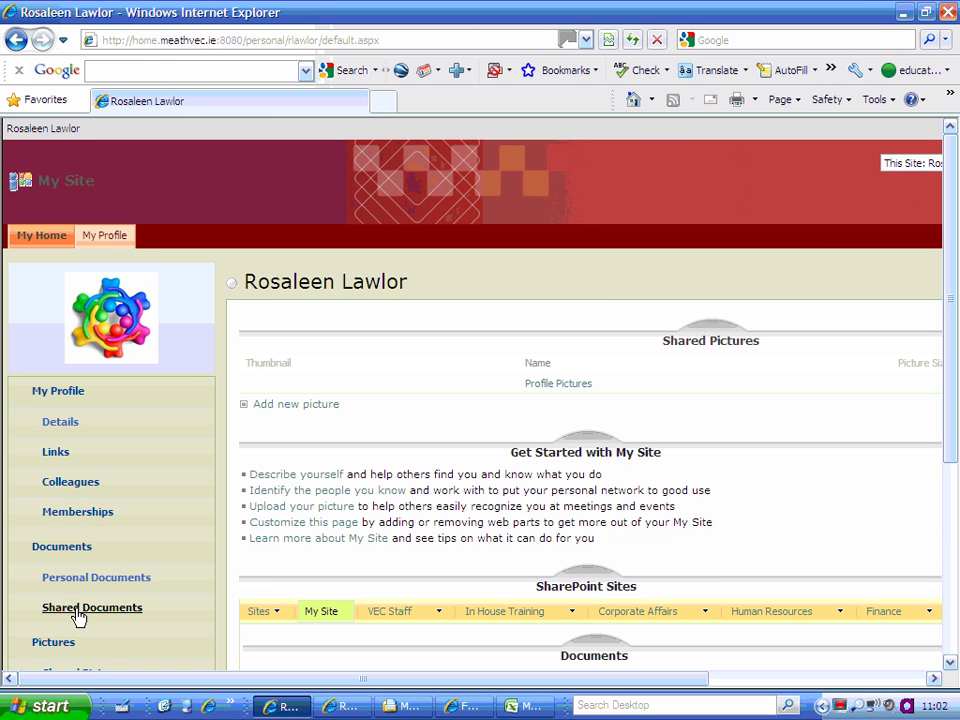
click(92, 578)
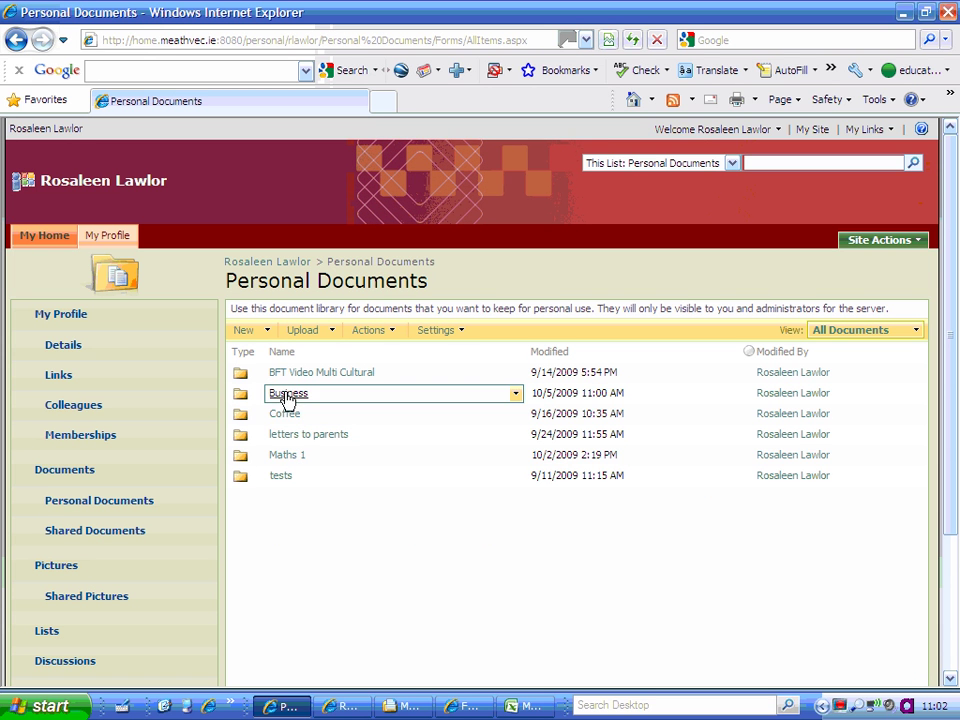
click(242, 399)
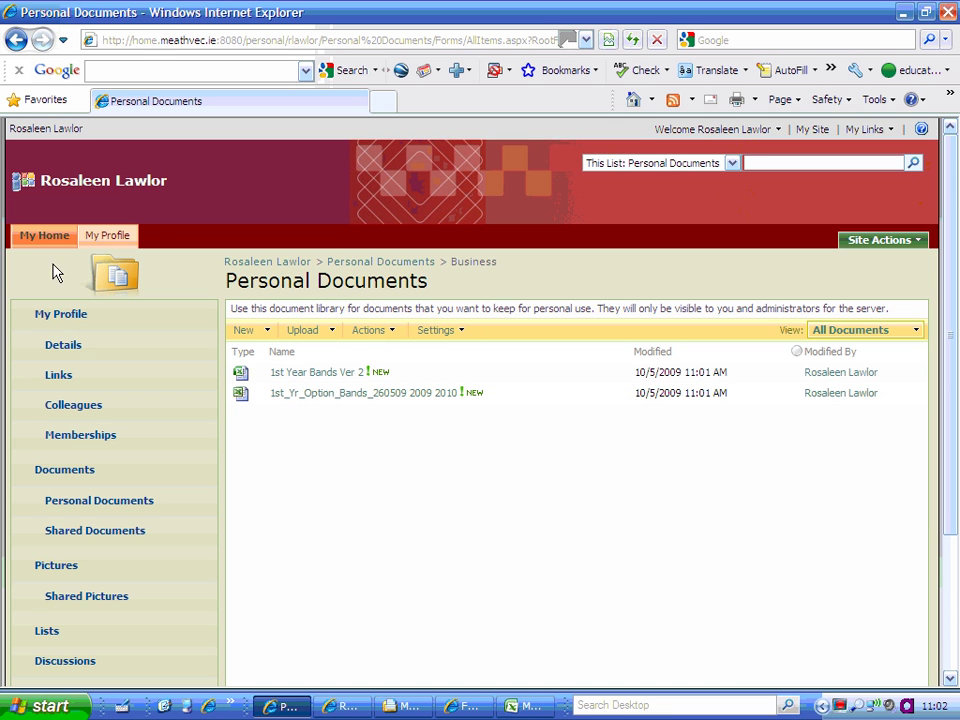
Step: Return to the My Home page and open My Profile from there
click(50, 238)
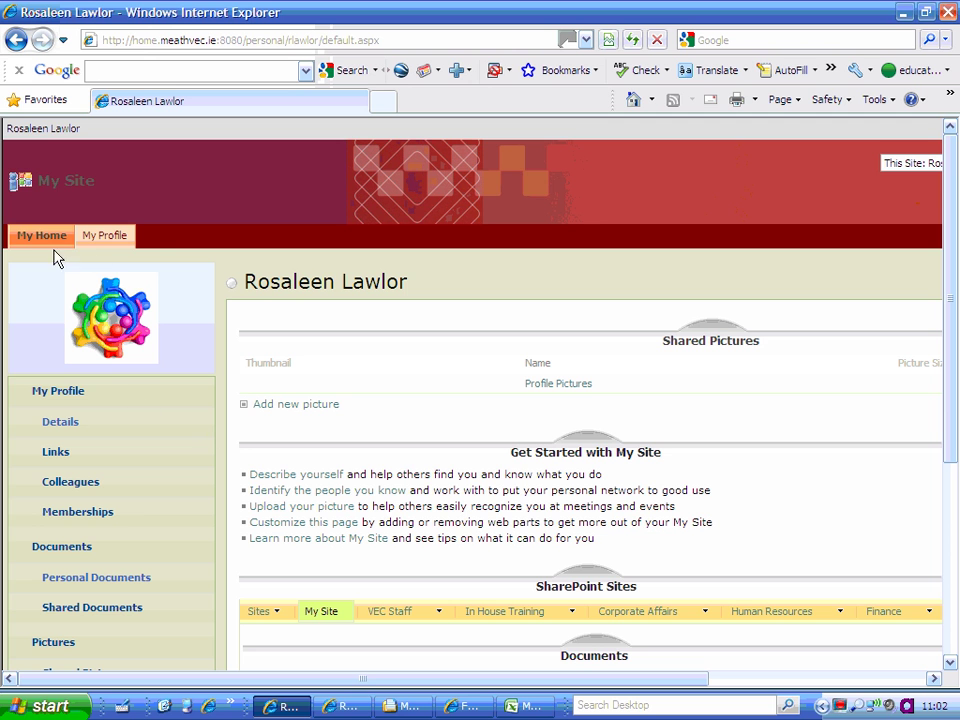
click(103, 245)
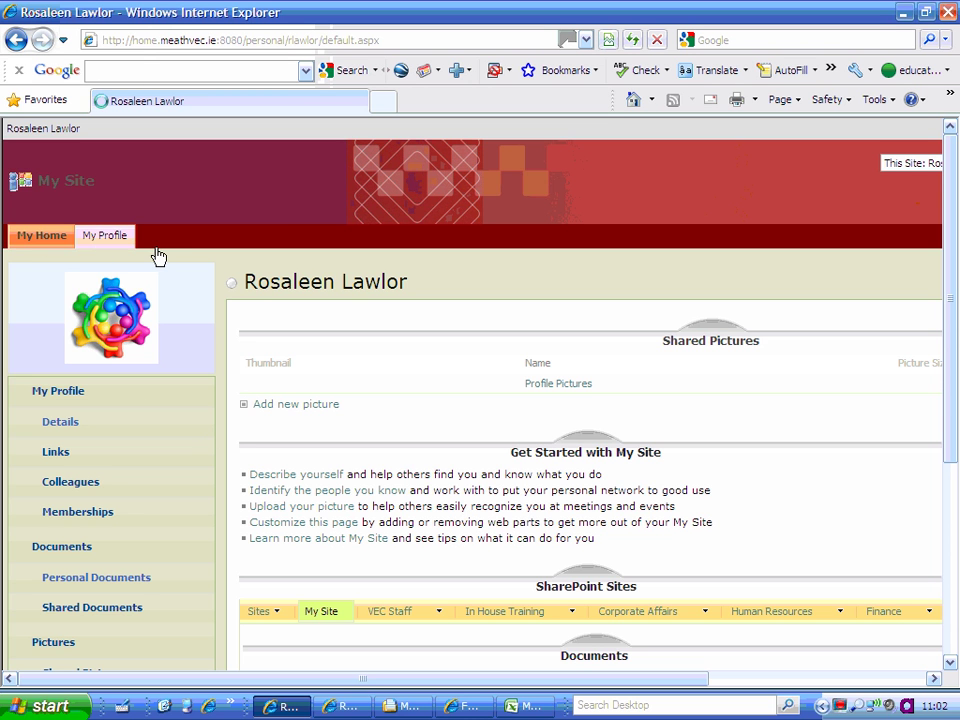